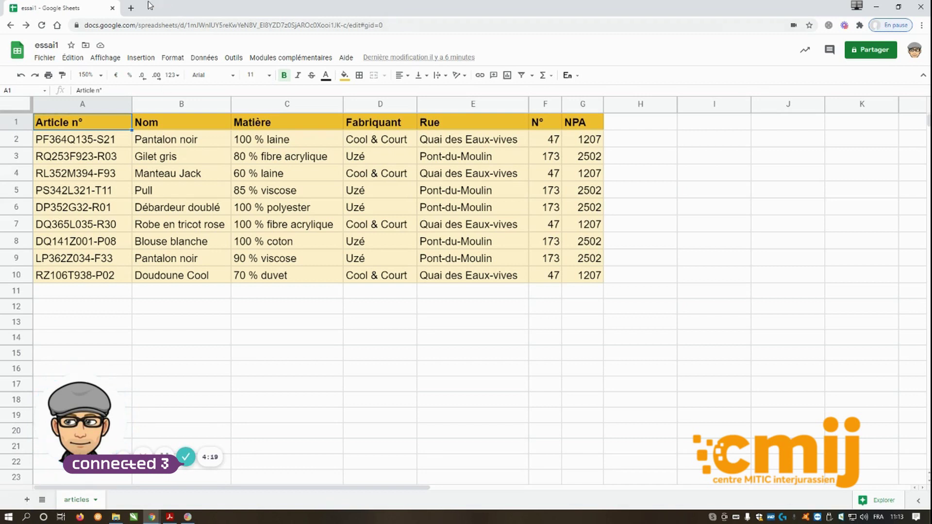
# Open a new blank browser tab beside the essai1 spreadsheet.
pyautogui.click(131, 8)
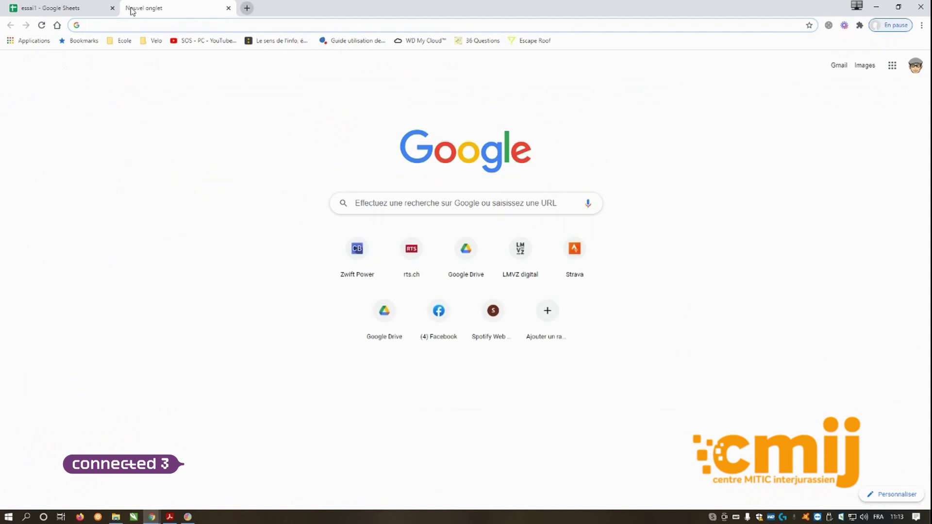
# Create a new untitled blank spreadsheet by going to sheets.new.
pyautogui.write('sheets.new')
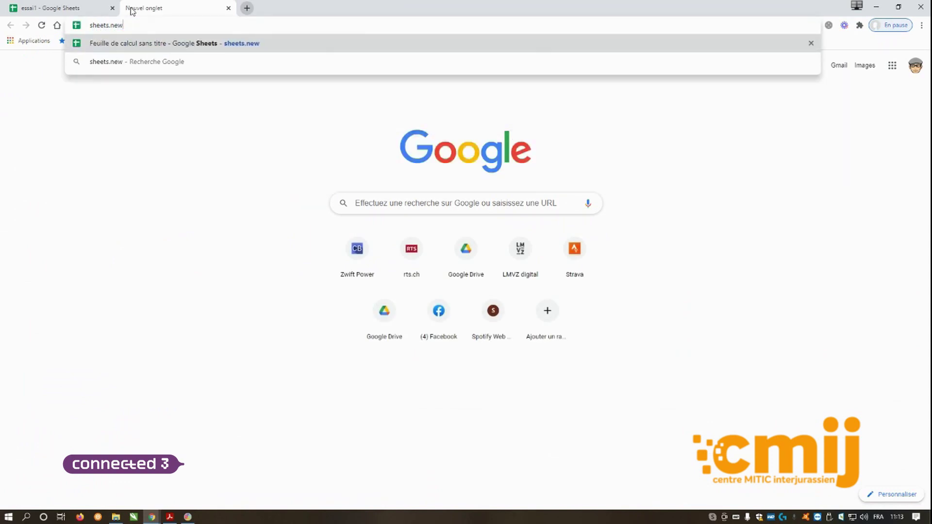
pyautogui.press('Return')
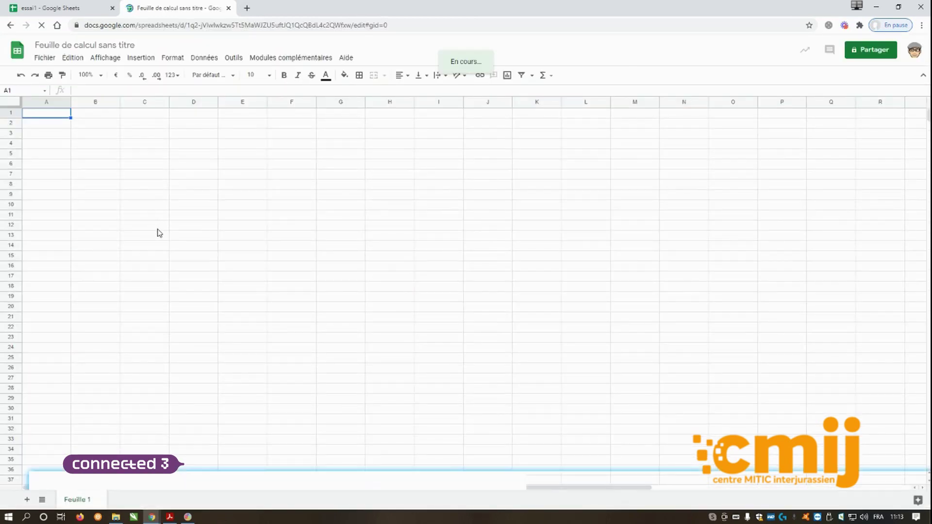
# Find the IMPORTRANGE help article by searching 'import' and copy its first example formula.
pyautogui.click(346, 60)
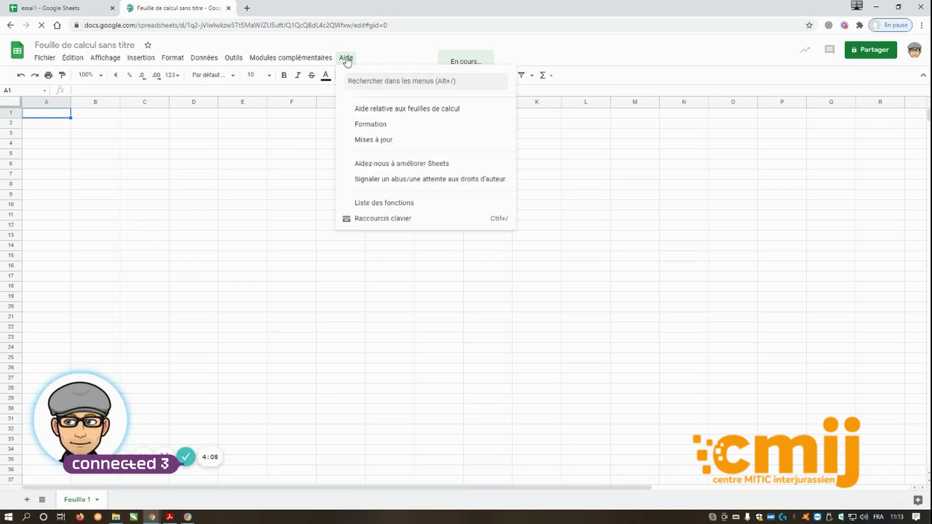
pyautogui.click(369, 108)
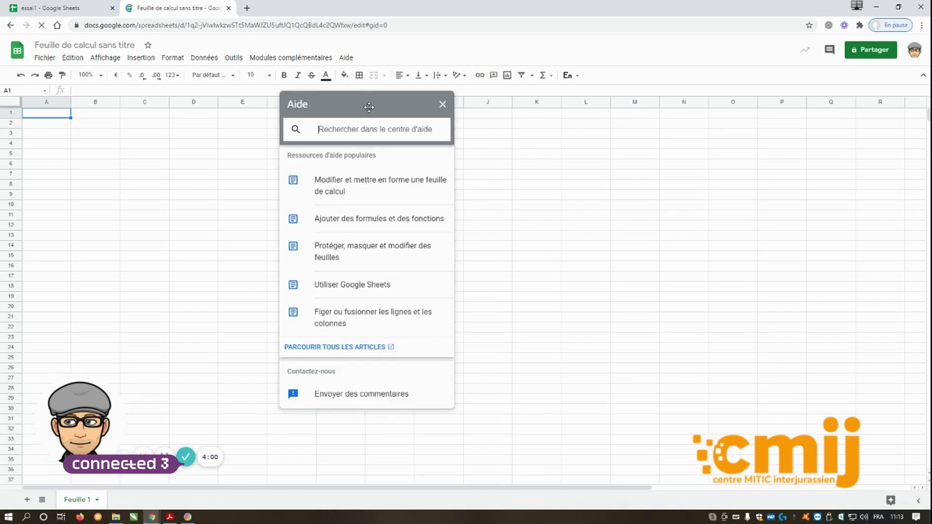
pyautogui.write('import')
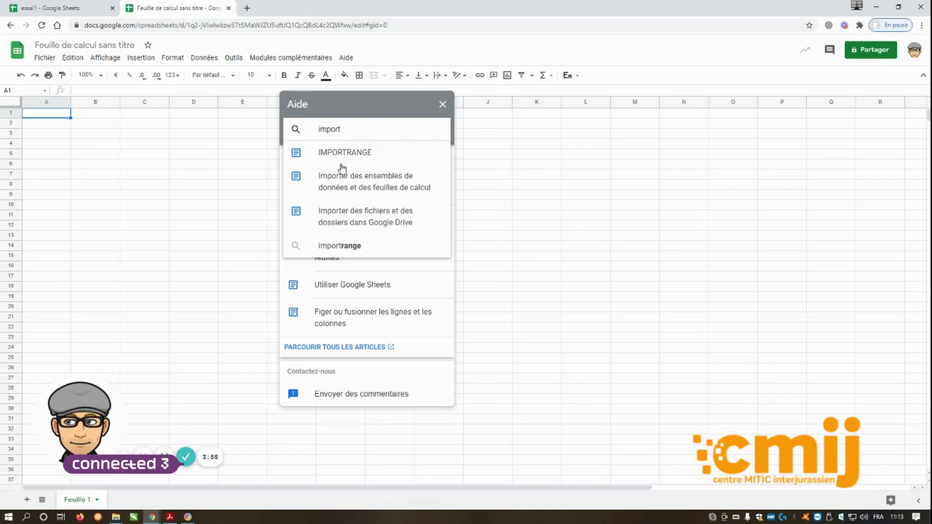
pyautogui.click(344, 154)
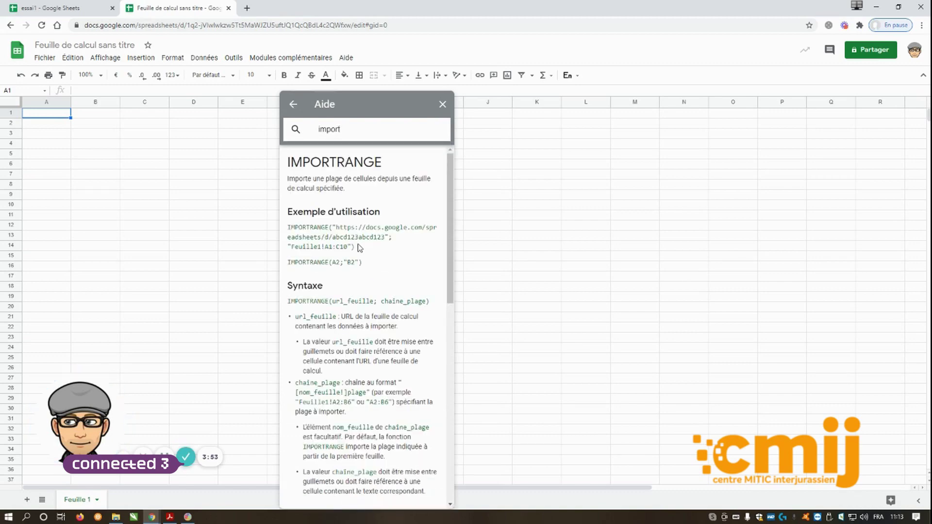
pyautogui.moveTo(375, 108); pyautogui.dragTo(765, 64)
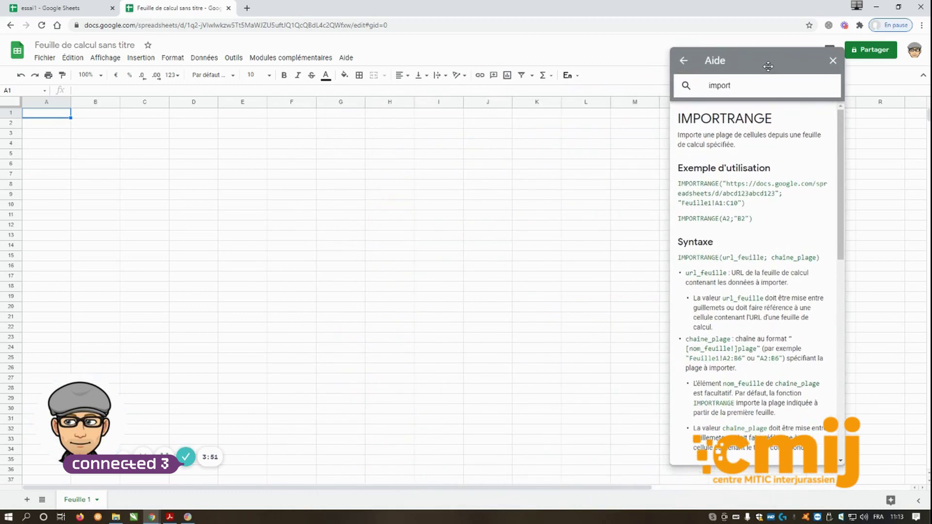
pyautogui.moveTo(680, 183); pyautogui.dragTo(747, 204)
pyautogui.hotkey('ctrl', 'c')
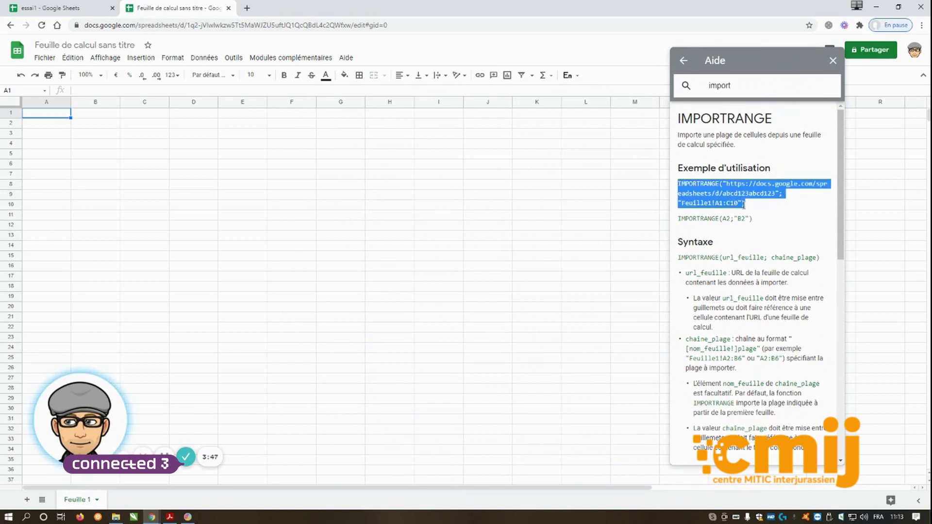
pyautogui.click(190, 91)
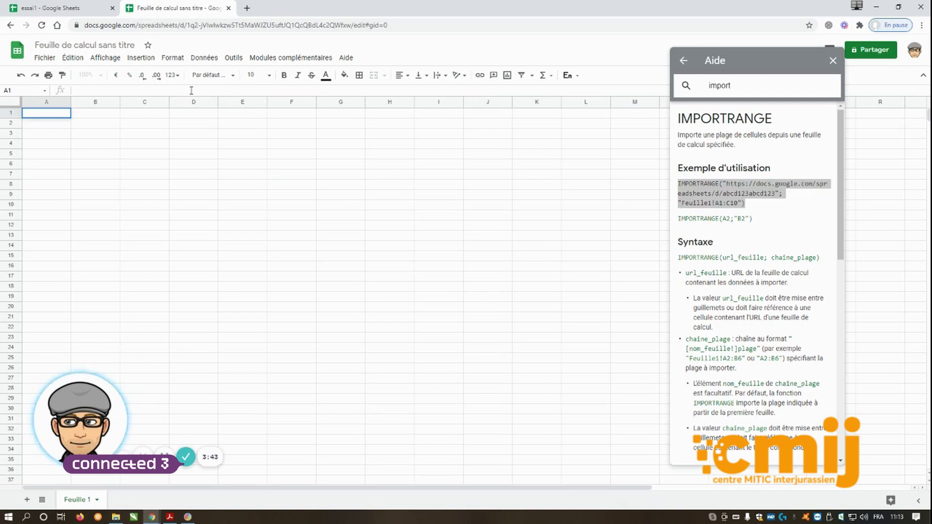
# Paste the IMPORTRANGE example after '=' in A1 and select its placeholder ID abcd123abcd123.
pyautogui.write('=')
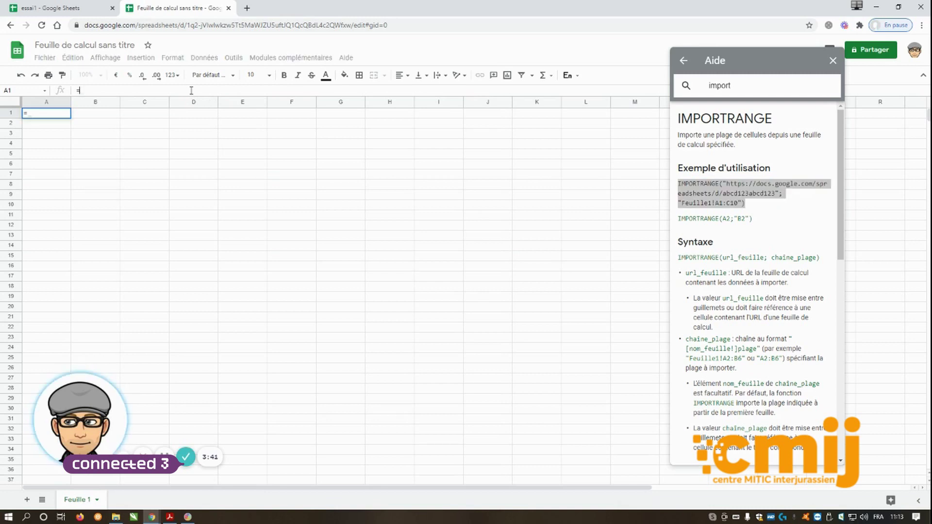
pyautogui.hotkey('ctrl', 'v')
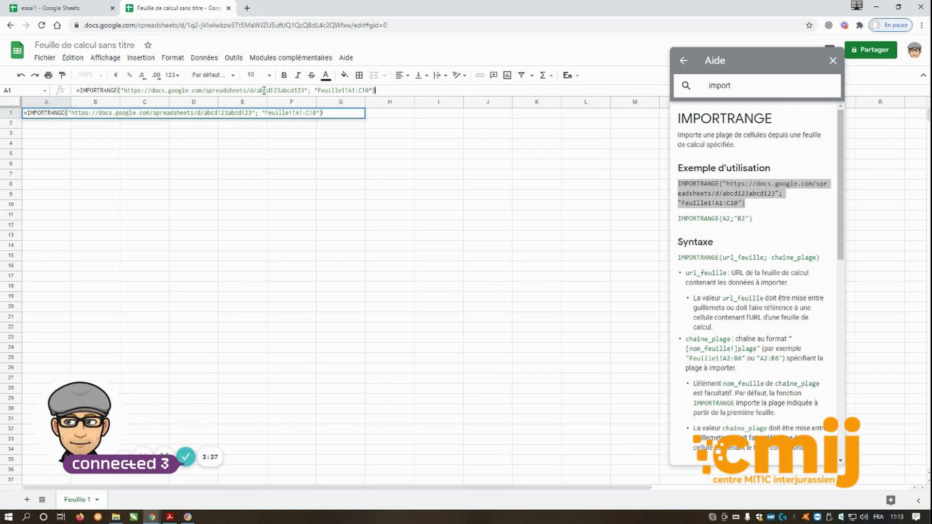
pyautogui.moveTo(257, 90); pyautogui.dragTo(304, 92)
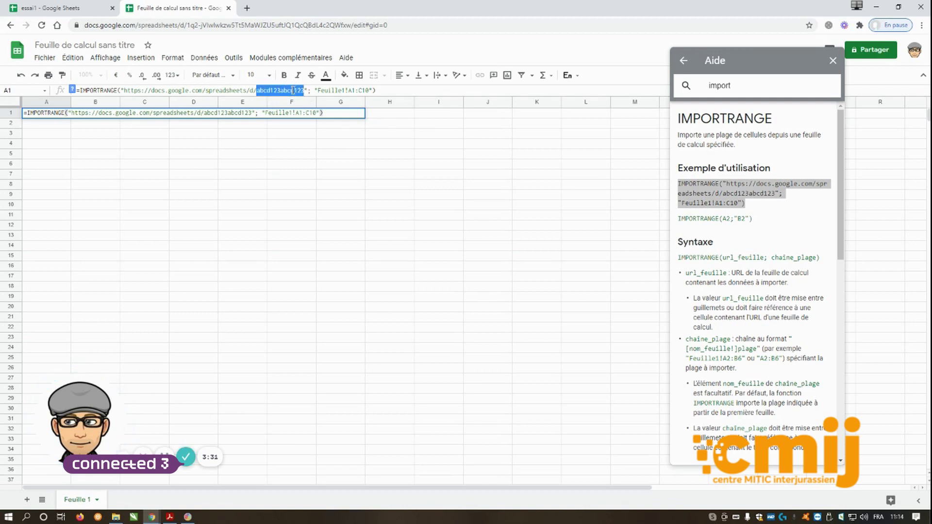
# Replace the formula's placeholder ID with essai1's spreadsheet ID copied from its web address.
pyautogui.click(75, 12)
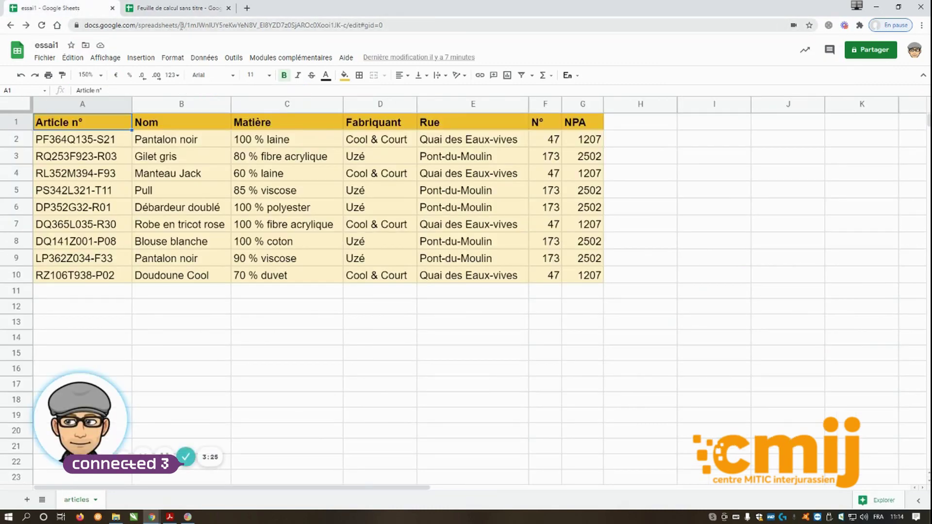
pyautogui.moveTo(187, 26); pyautogui.dragTo(347, 26)
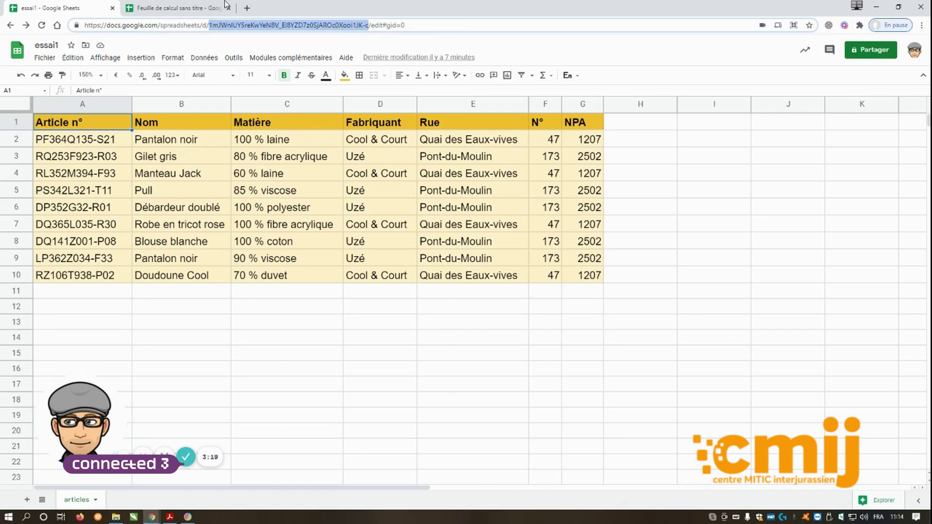
pyautogui.click(204, 12)
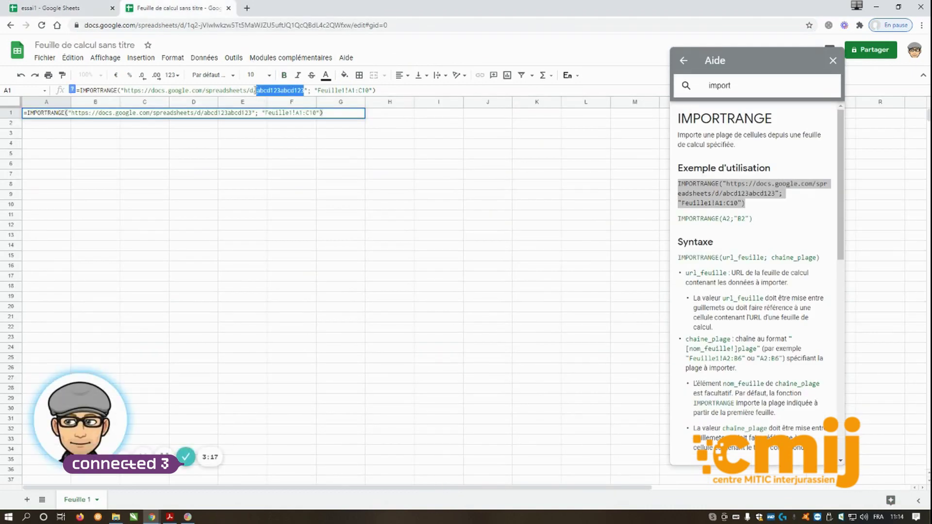
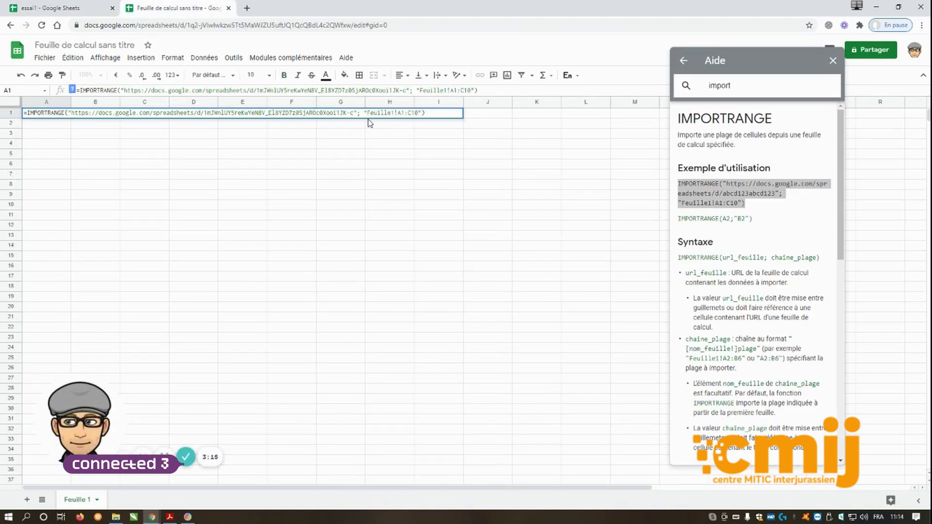
# Confirm in essai1 that the articles table ends at G10, then resume editing A1's formula.
pyautogui.click(74, 9)
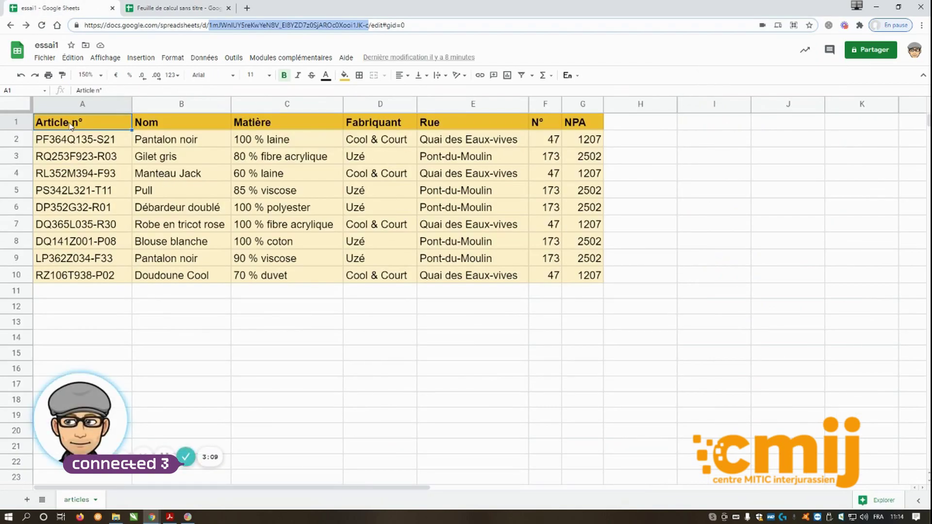
pyautogui.click(585, 280)
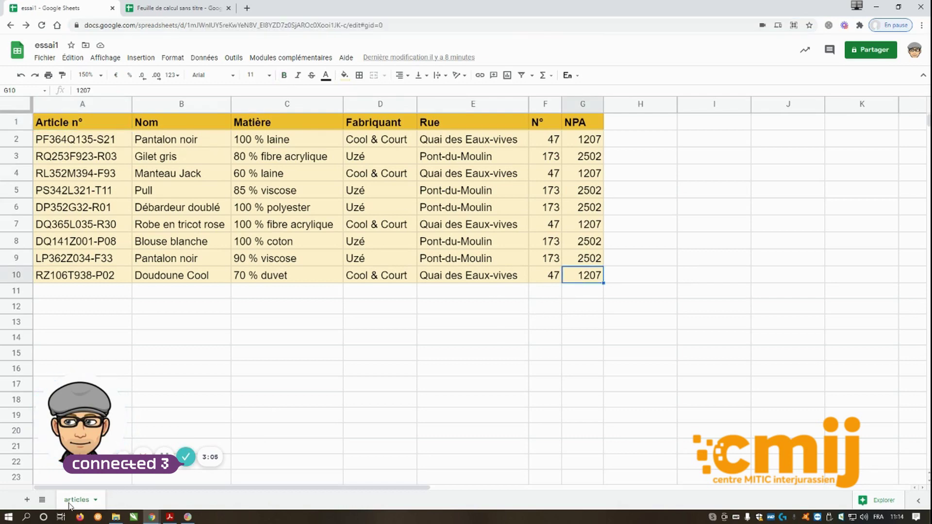
pyautogui.click(168, 9)
pyautogui.click(394, 113)
# Change the import range to articles!A1:G10 and commit the formula in A1.
pyautogui.press('BackSpace')
pyautogui.press('BackSpace')
pyautogui.press('BackSpace')
pyautogui.press('BackSpace')
pyautogui.press('BackSpace')
pyautogui.press('BackSpace')
pyautogui.press('BackSpace')
pyautogui.press('BackSpace')
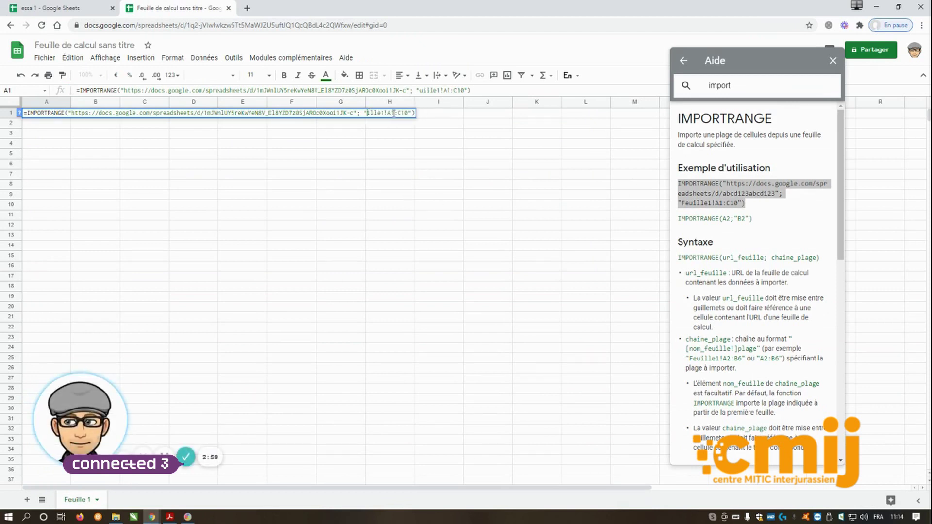
pyautogui.write('art')
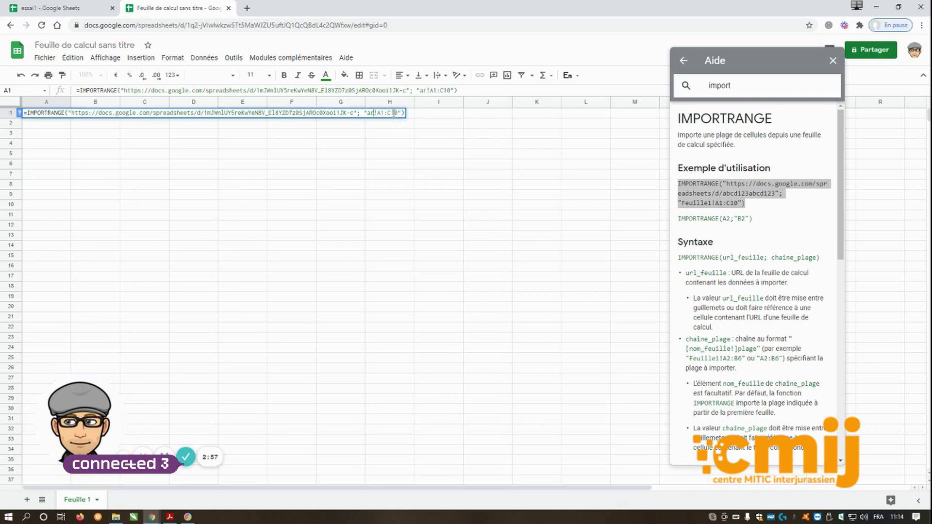
pyautogui.write('icles')
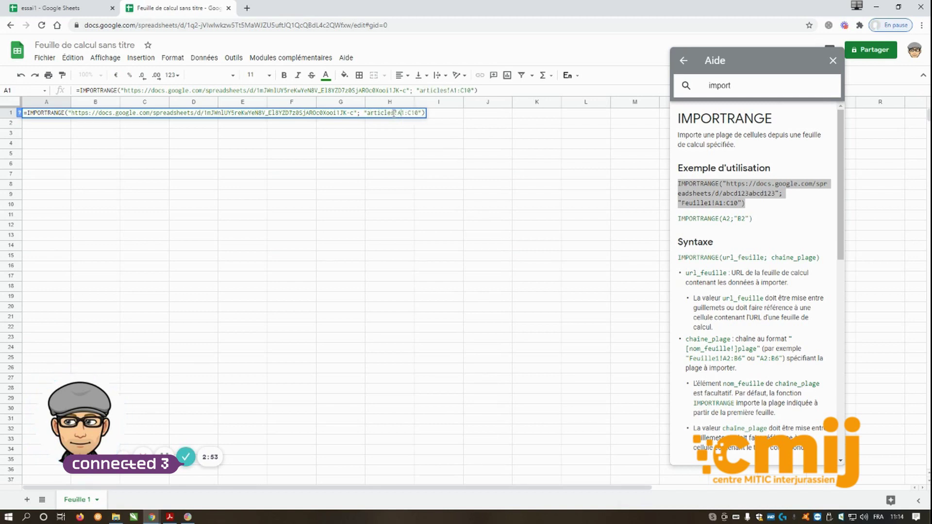
pyautogui.press('BackSpace')
pyautogui.write('G')
pyautogui.press('Return')
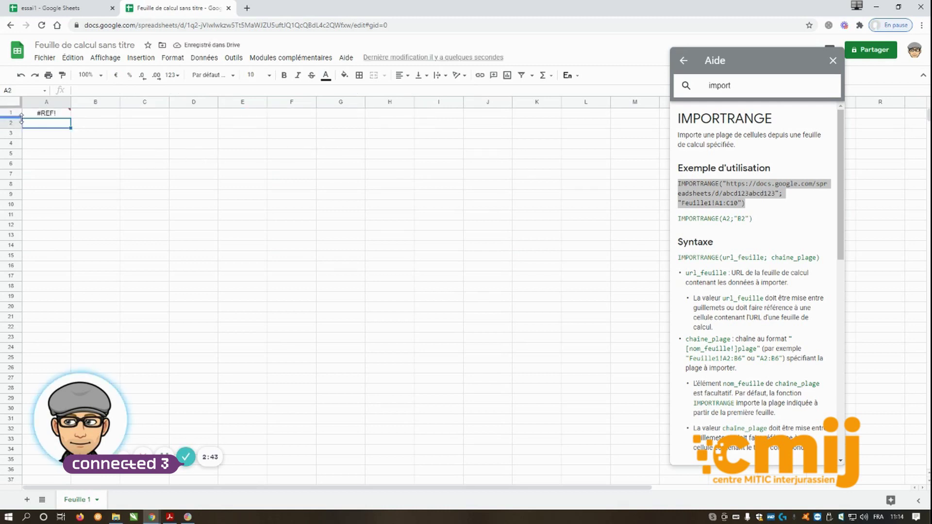
pyautogui.click(45, 115)
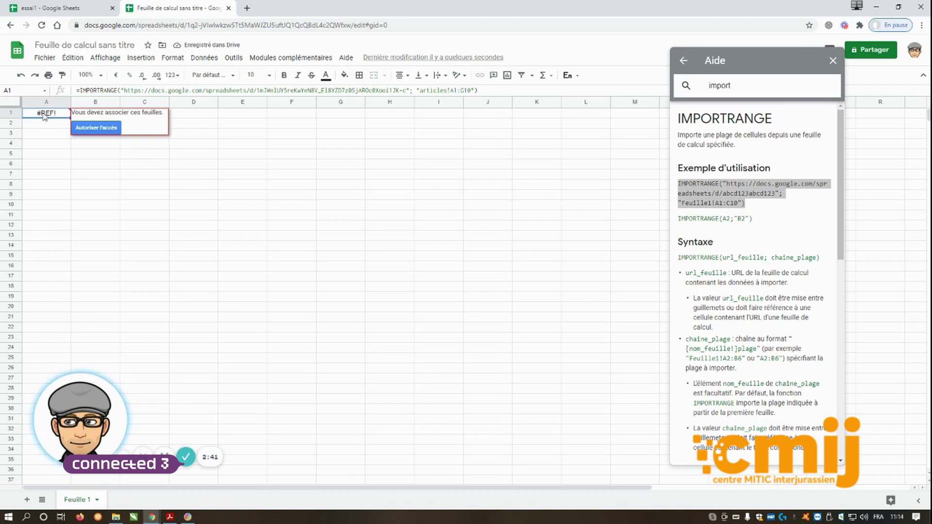
# Allow access to essai1 so its articles table fills A1:G10.
pyautogui.click(86, 128)
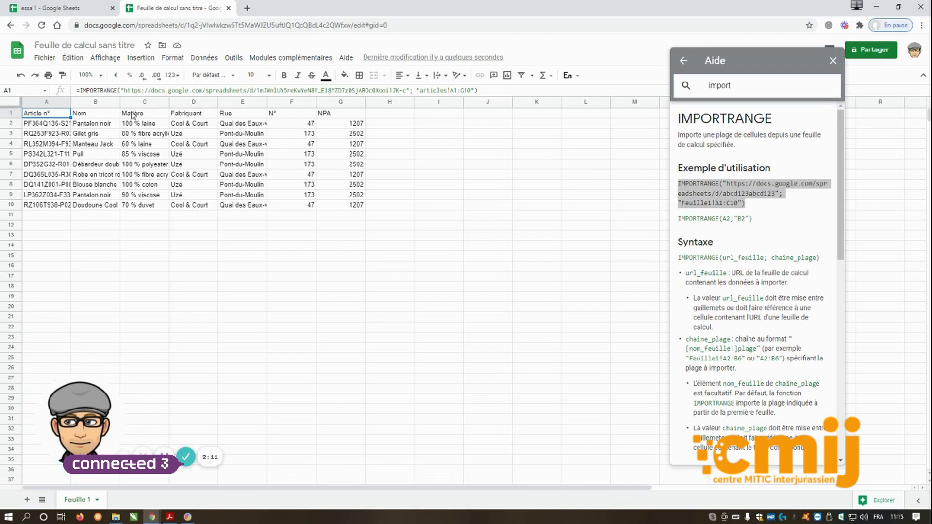
# Add Feuille 2 and paste Feuille 1's IMPORTRANGE formula into its A1, narrowed to articles!A1:C10.
pyautogui.click(27, 500)
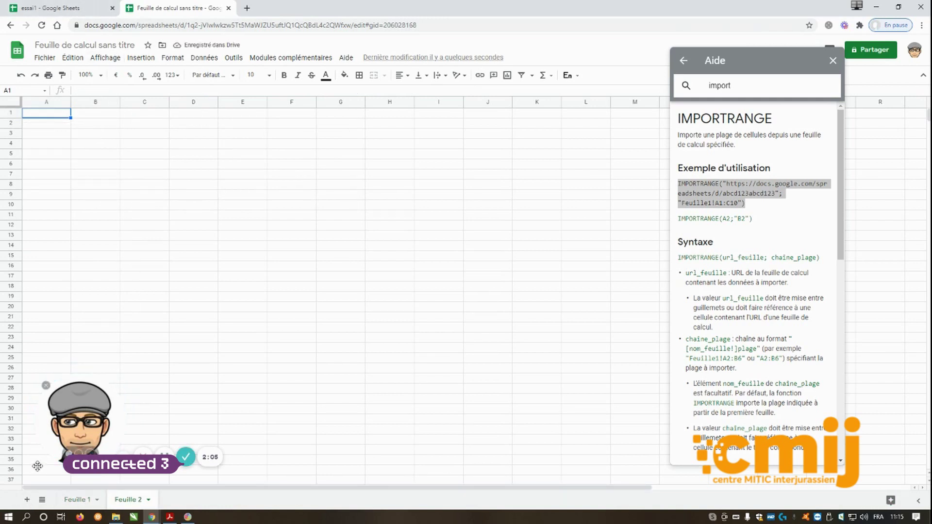
pyautogui.click(78, 500)
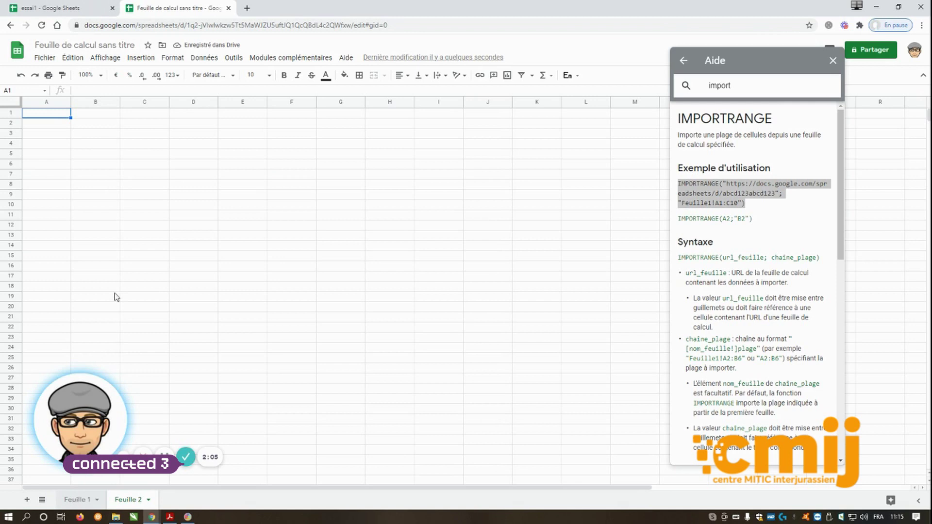
pyautogui.doubleClick(180, 90)
pyautogui.tripleClick(180, 90)
pyautogui.hotkey('ctrl', 'c')
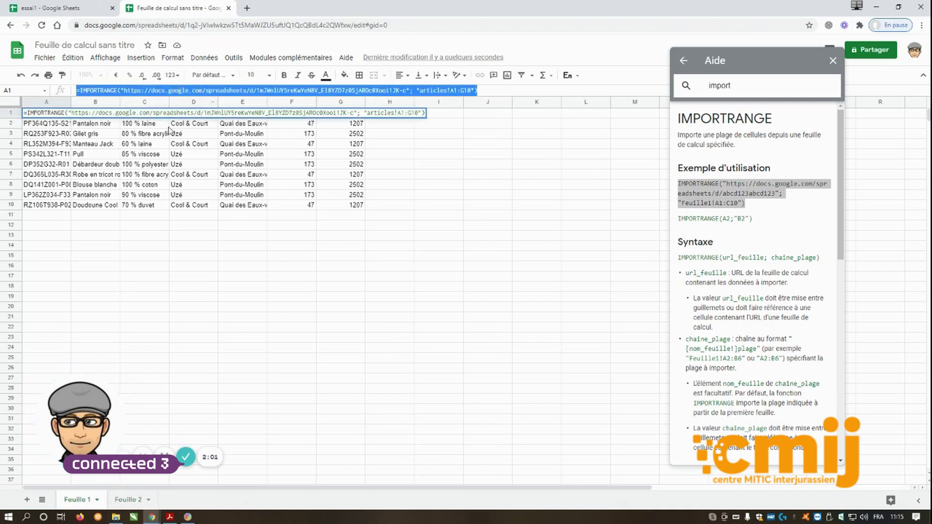
pyautogui.click(127, 500)
pyautogui.click(126, 90)
pyautogui.hotkey('ctrl', 'v')
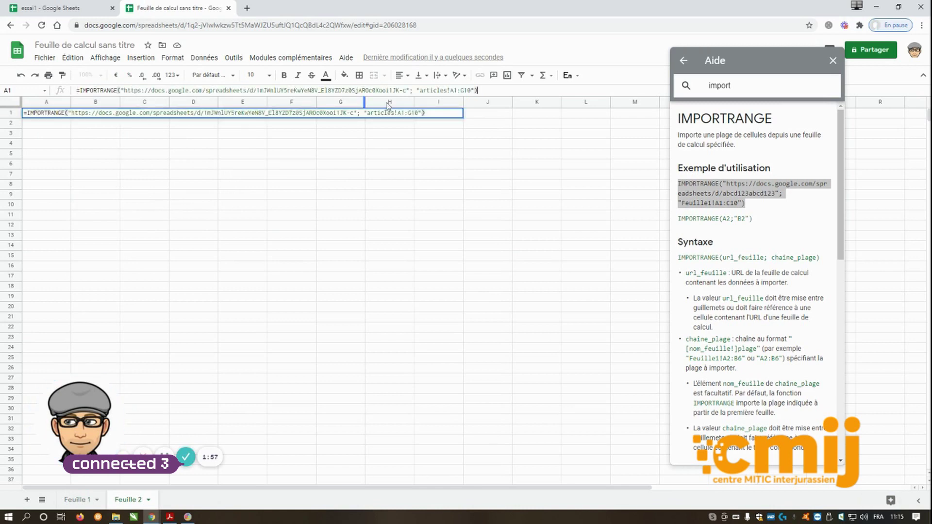
pyautogui.click(462, 90)
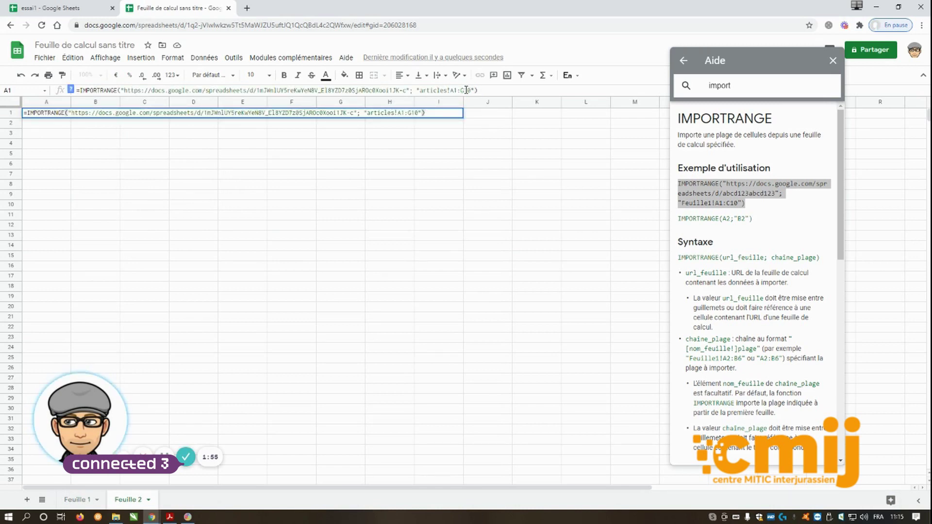
pyautogui.press('Delete')
pyautogui.press('End')
pyautogui.press('Return')
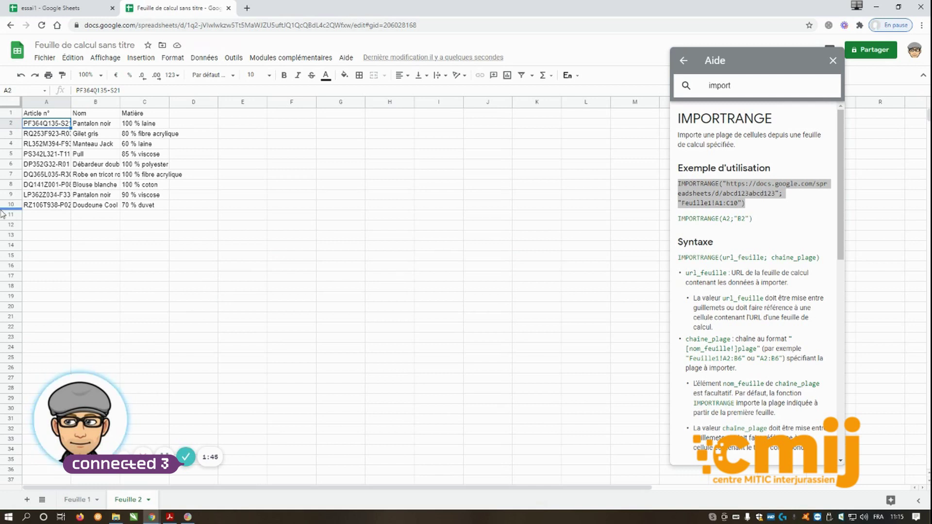
# Enter the header 'N° fournisseur' in D1 with values 2 and 1 below, then return to essai1.
pyautogui.click(210, 115)
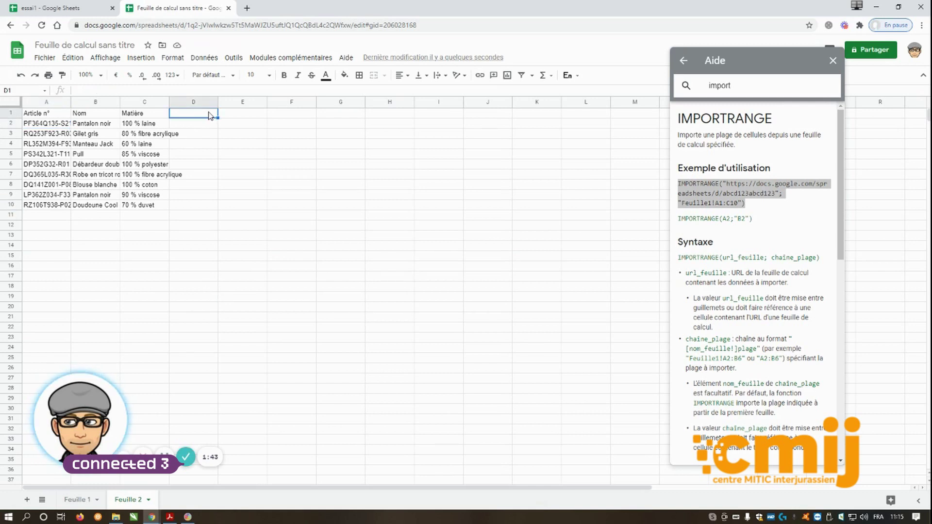
pyautogui.write('N° fournisseur')
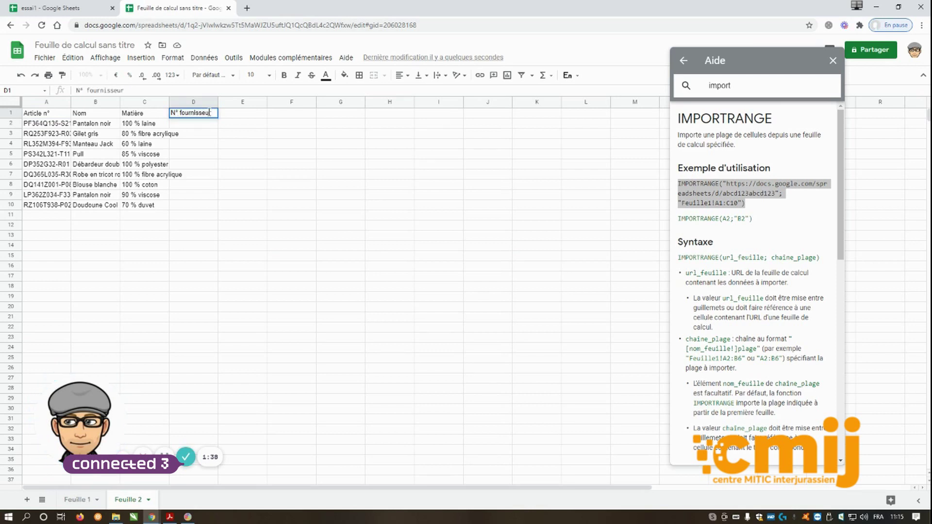
pyautogui.press('Return')
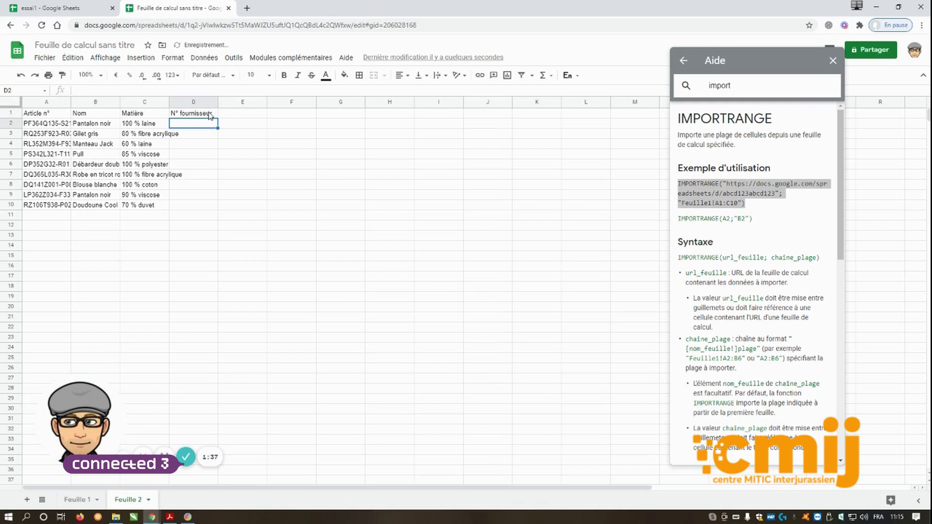
pyautogui.write('2')
pyautogui.press('Return')
pyautogui.write('1')
pyautogui.press('Tab')
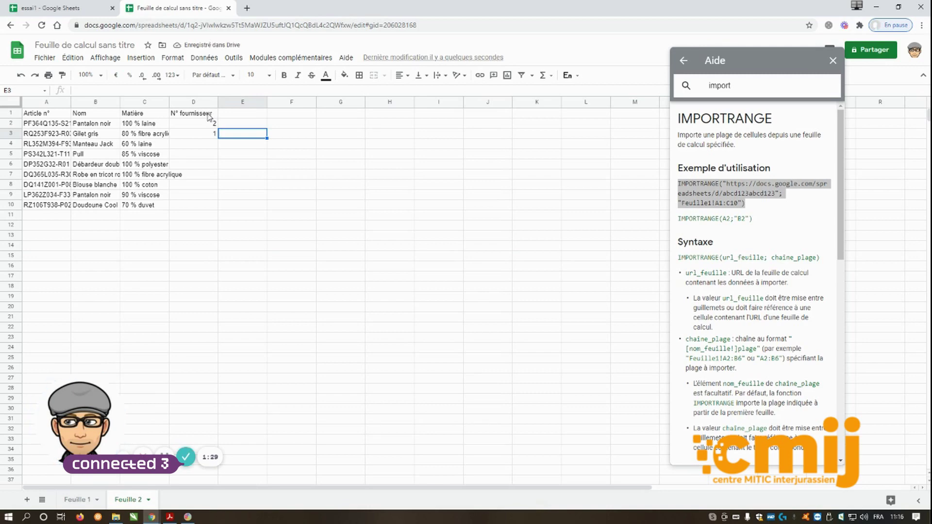
pyautogui.click(69, 8)
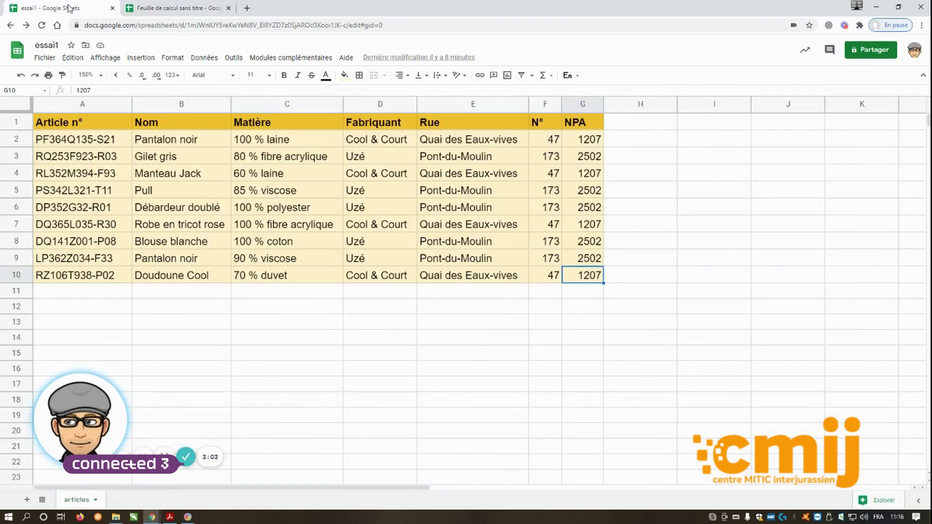